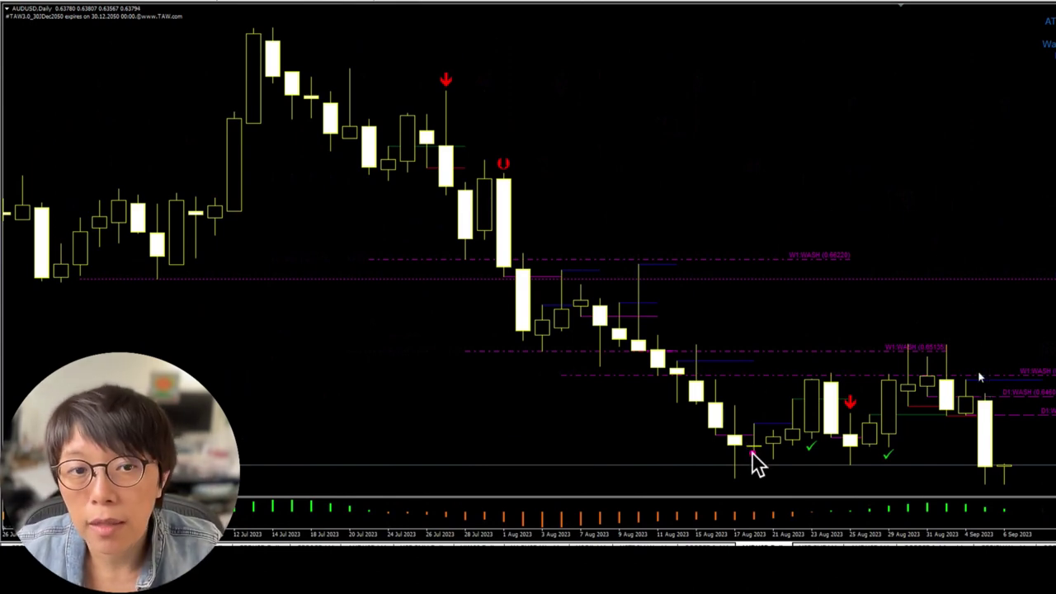
Annotate the mid-July high with a line and "h", the August low with a line and "L", and circle the candles falling from the high
left_click_drag(230, 38, 327, 35)
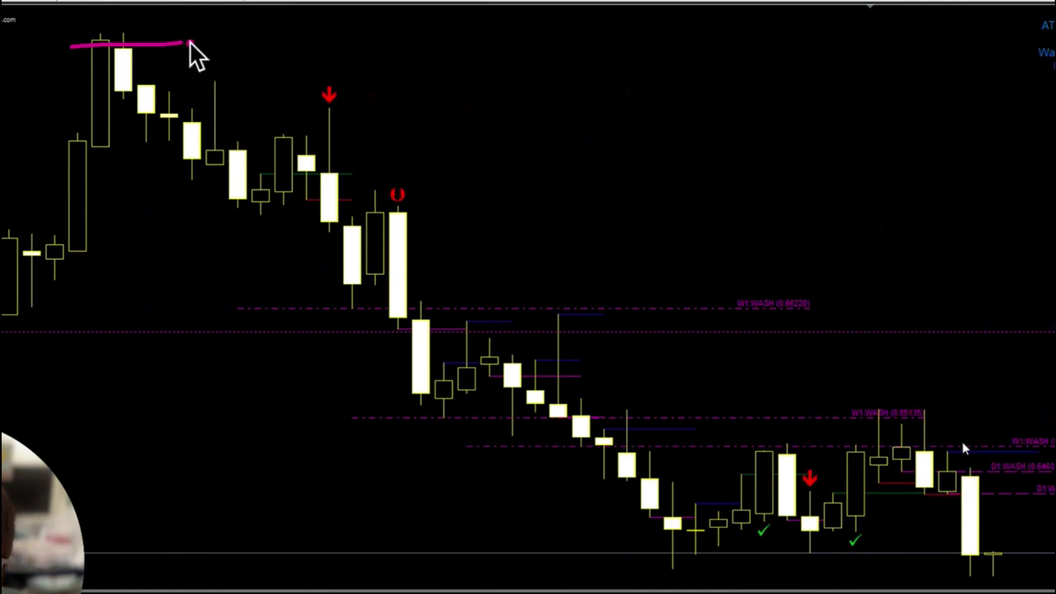
left_click_drag(188, 25, 201, 66)
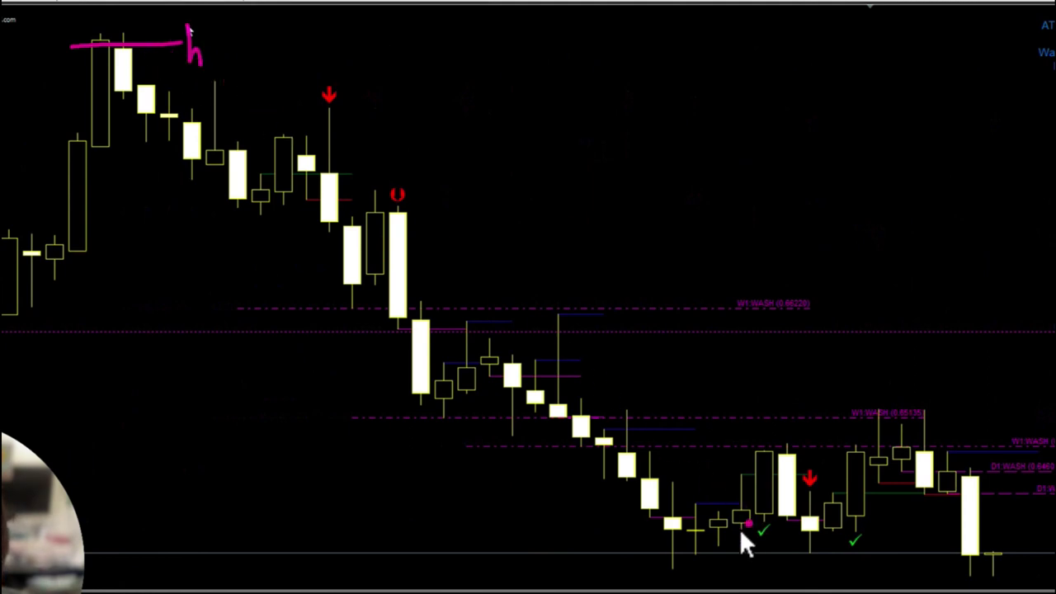
left_click_drag(660, 556, 849, 556)
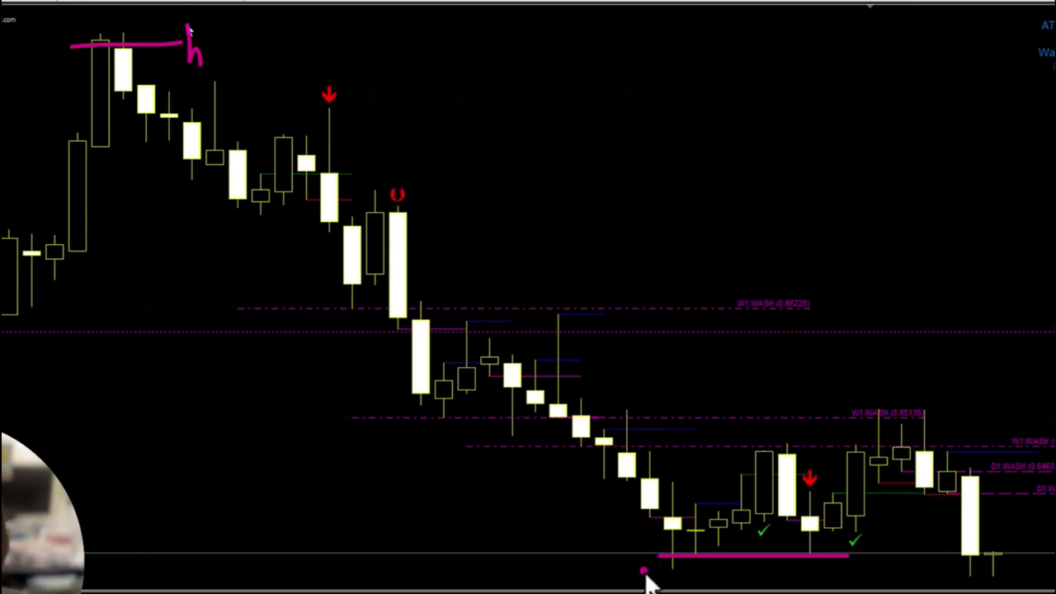
mouse_move(642, 562)
left_mouse_down()
mouse_move(642, 588)
mouse_move(676, 587)
left_mouse_up()
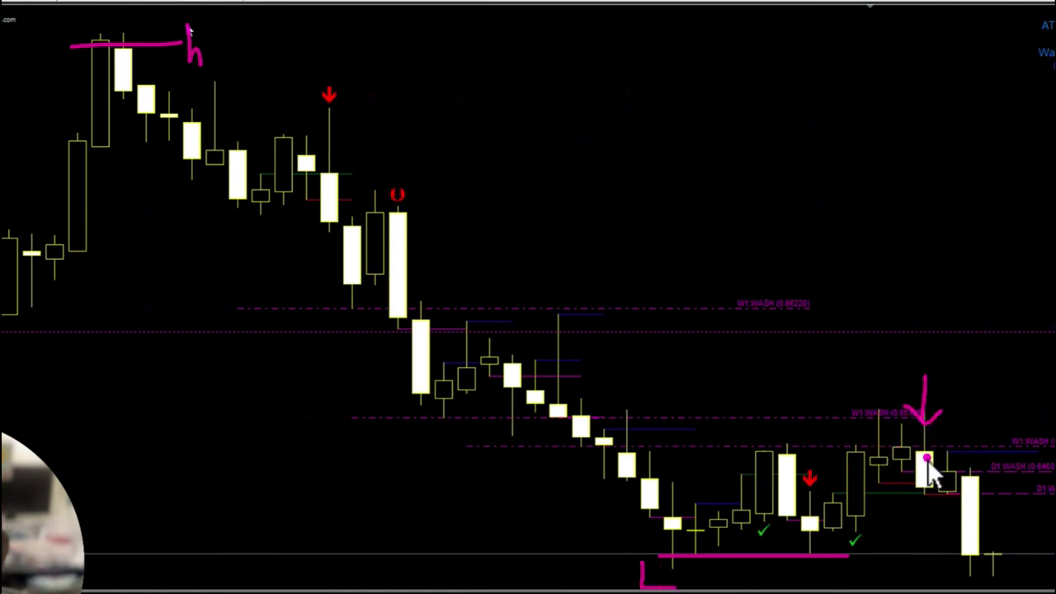
mouse_move(213, 13)
left_mouse_down()
mouse_move(255, 111)
mouse_move(208, 38)
left_mouse_up()
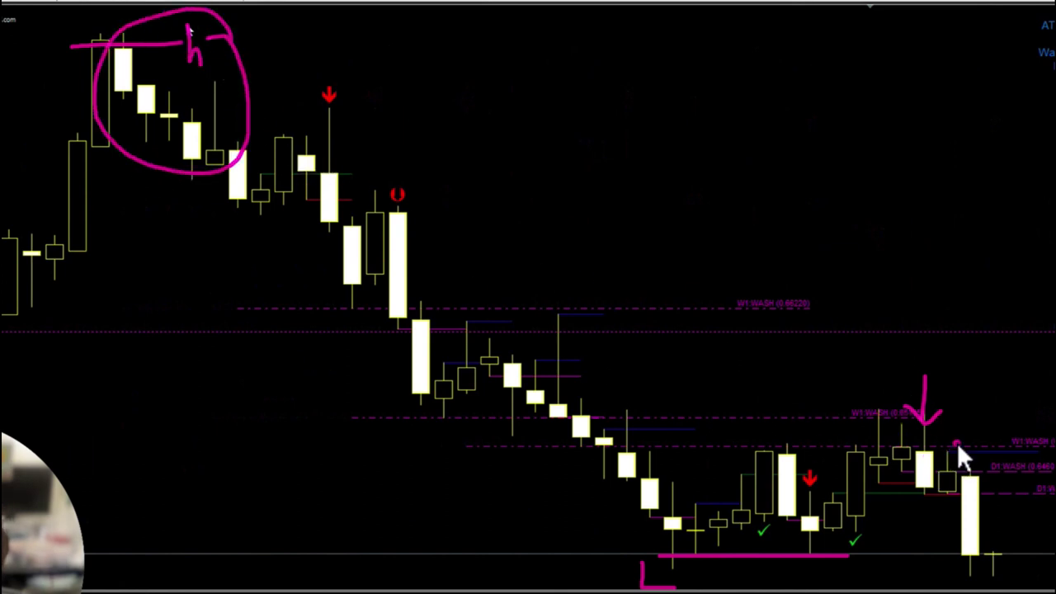
left_click_drag(891, 391, 975, 405)
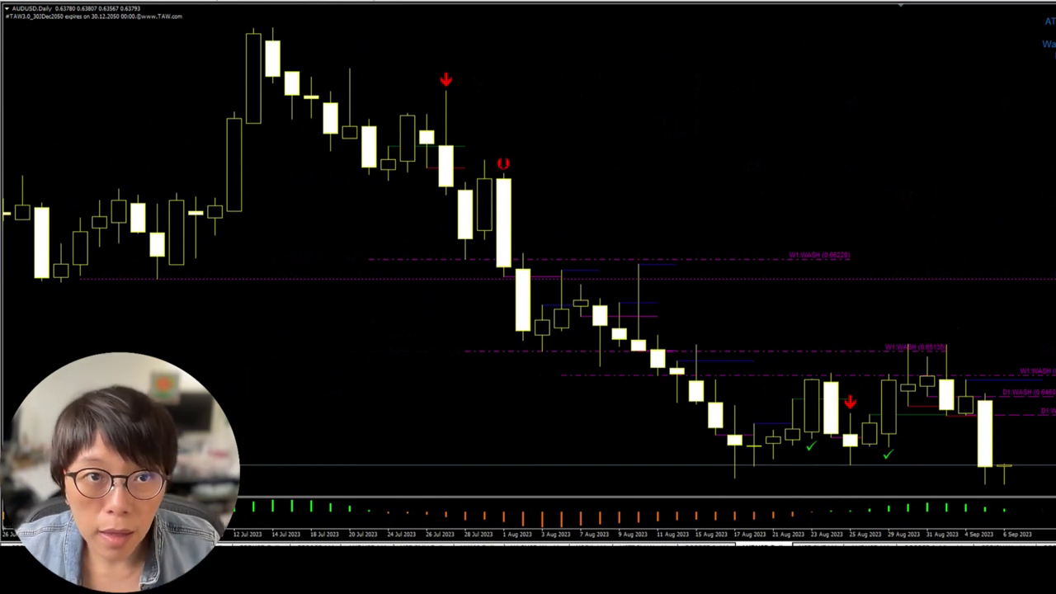
Bring the May and June price history into view on the AUDUSD daily chart and circle the late-May swing low
key("minus")
scroll(503, 140, "up", 10)
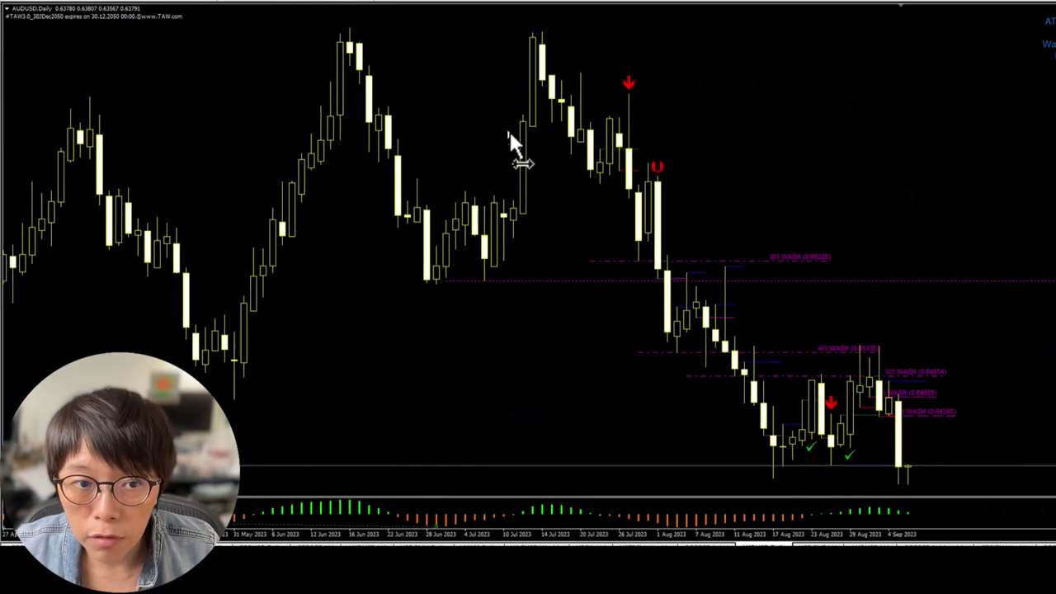
scroll(510, 132, "up", 6)
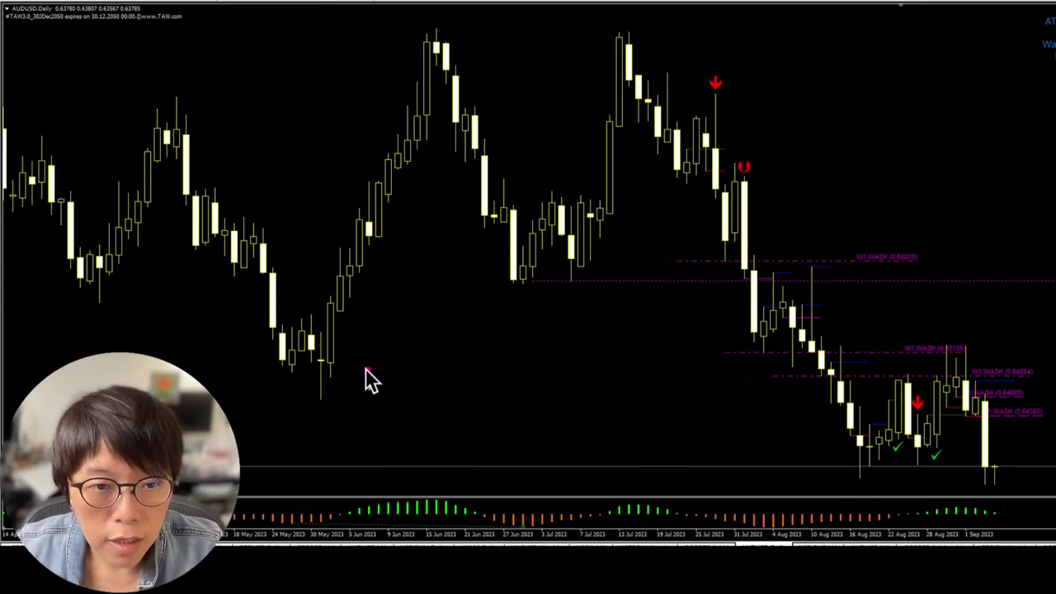
mouse_move(344, 381)
left_mouse_down()
mouse_move(268, 382)
mouse_move(348, 353)
left_mouse_up()
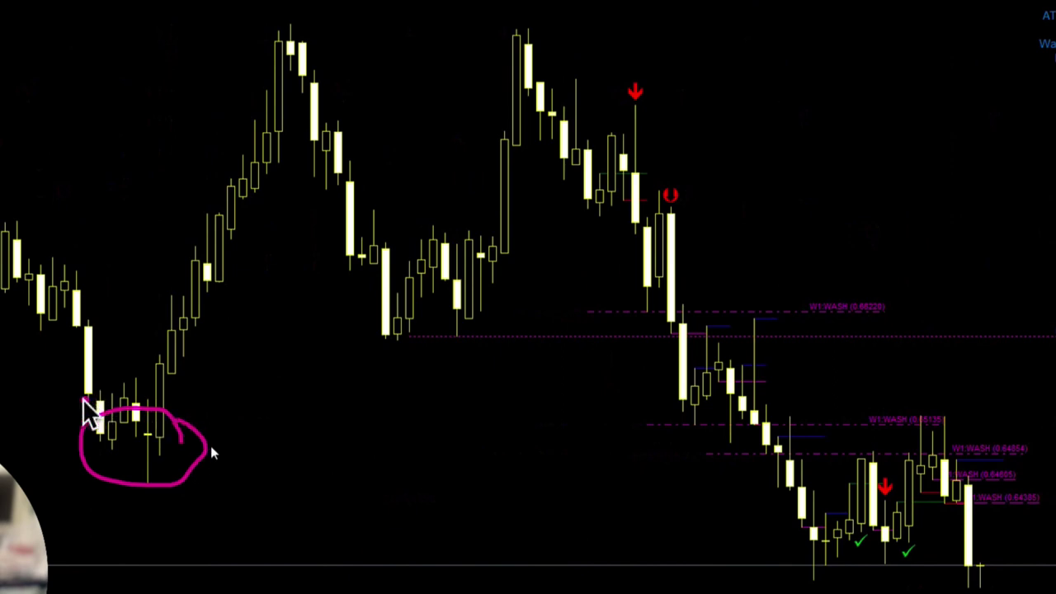
mouse_move(82, 400)
left_mouse_down()
mouse_move(111, 448)
mouse_move(177, 389)
mouse_move(166, 448)
mouse_move(153, 454)
left_mouse_up()
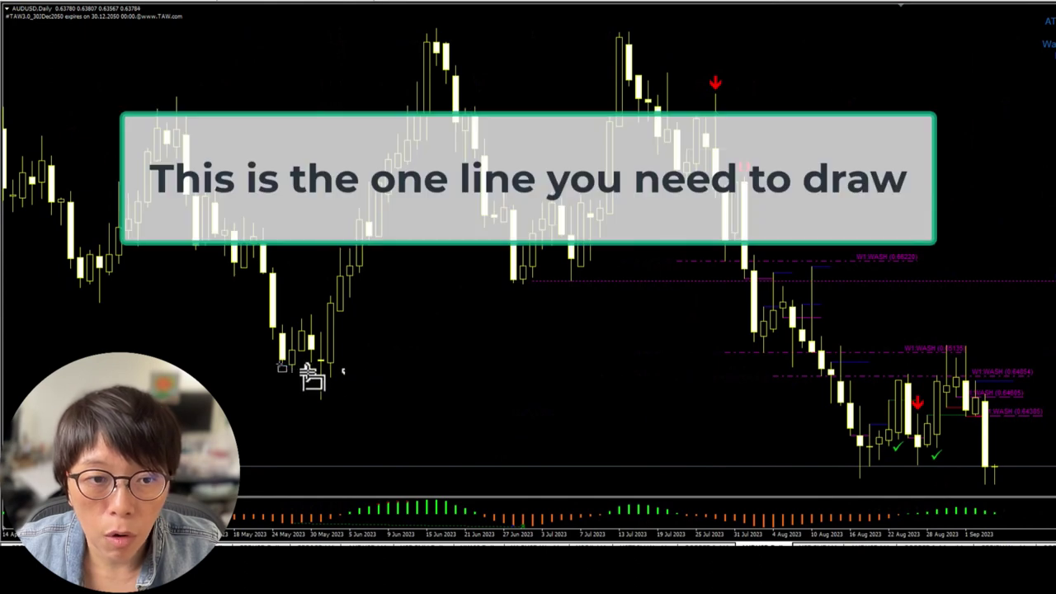
Draw a thin rectangle zone along the late-May low, extending it across the chart to early September
left_click_drag(285, 368, 869, 379)
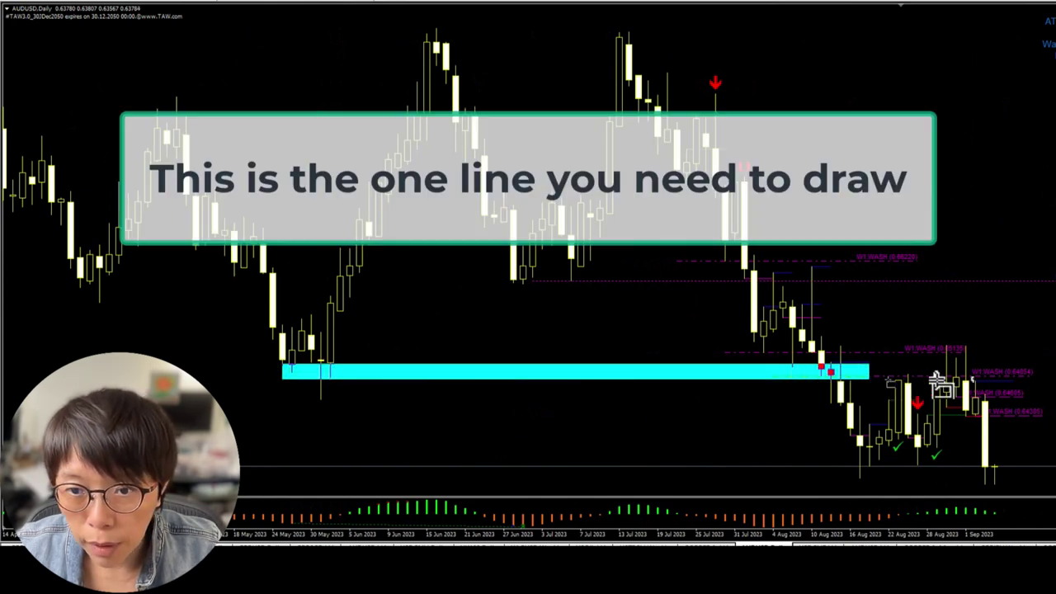
left_click_drag(940, 383, 1026, 380)
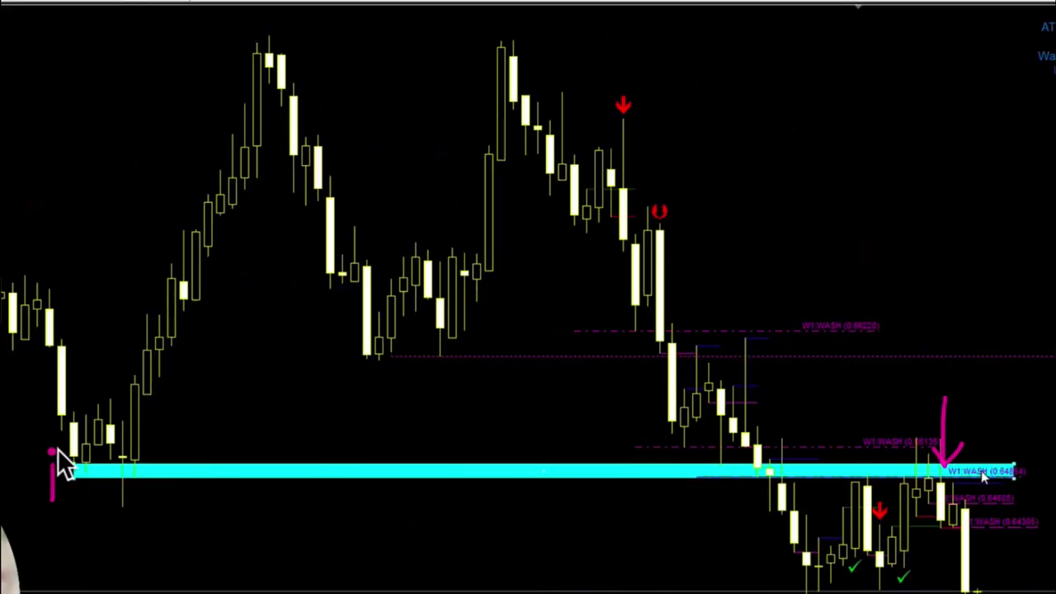
Label the mid-June peak 100 and the two red sell signals after the July high 90 and 70, and clear the annotations
left_click_drag(251, 42, 302, 45)
left_click_drag(232, 35, 249, 20)
left_click(516, 69)
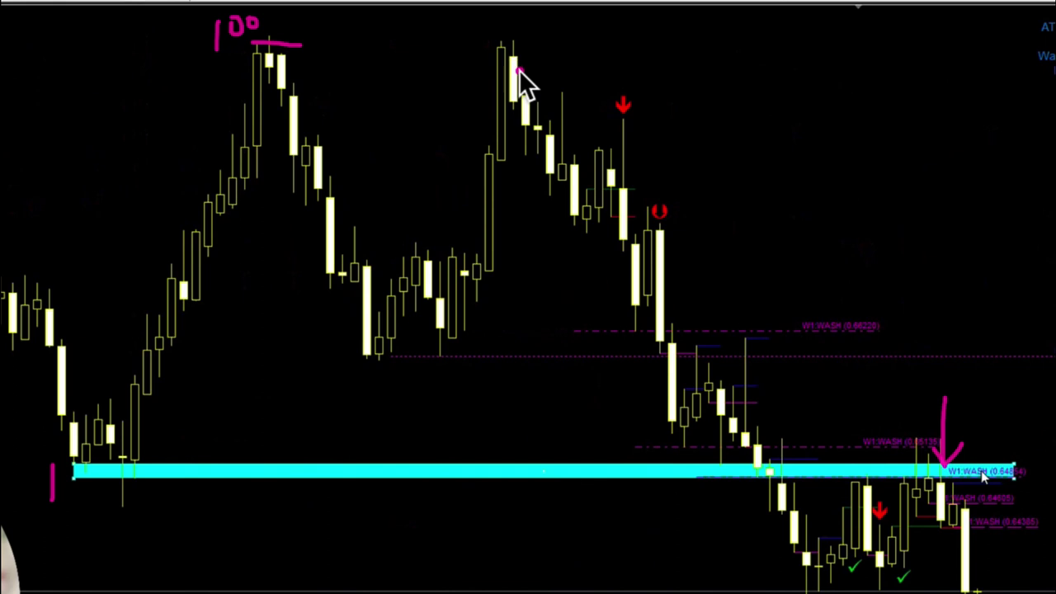
left_click_drag(629, 156, 618, 152)
left_click_drag(657, 245, 669, 274)
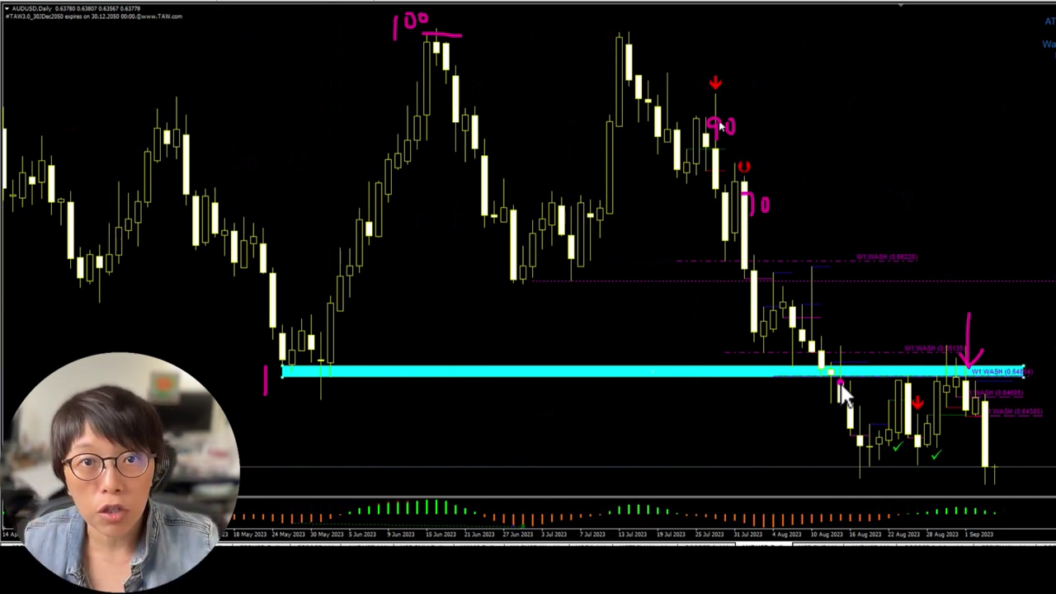
key("Escape")
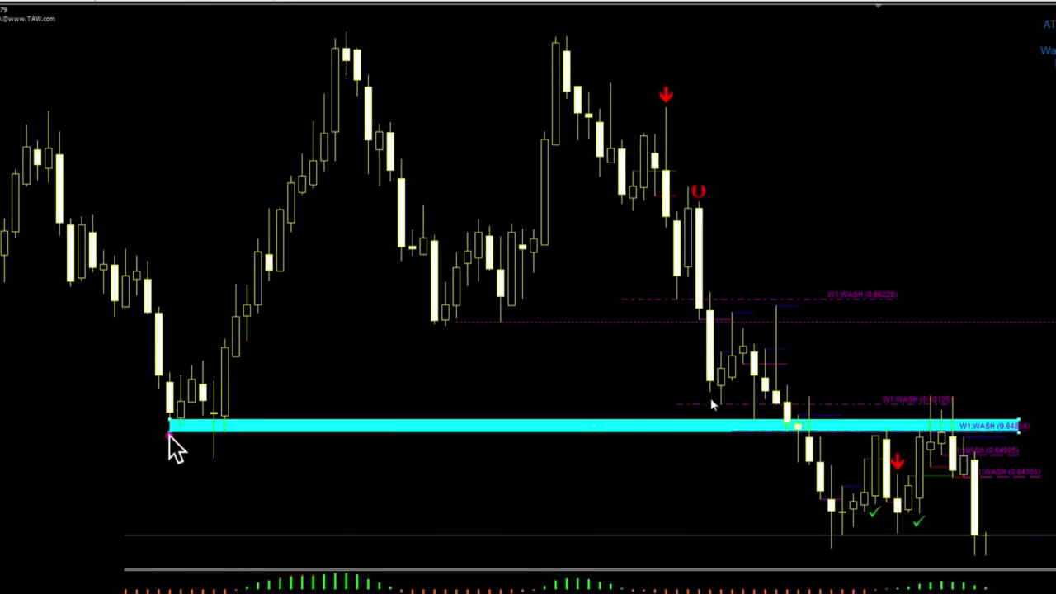
Label the late-May zone 10 and the mid-June peak 100, and circle the two red sell signals after the July high
mouse_move(150, 437)
left_mouse_down()
mouse_move(154, 475)
mouse_move(171, 469)
mouse_move(171, 444)
left_mouse_up()
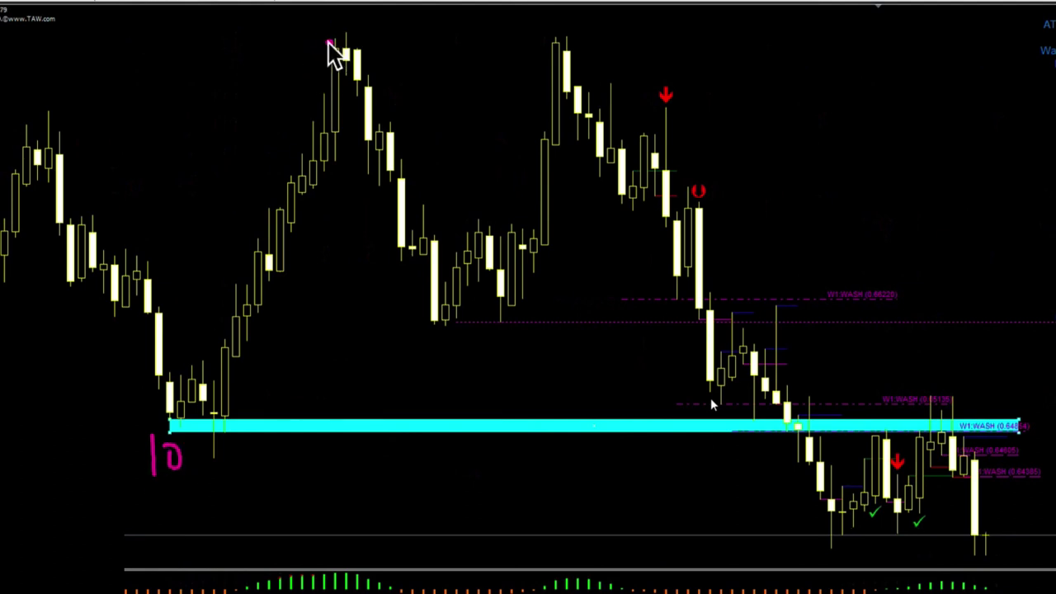
mouse_move(320, 47)
left_mouse_down()
mouse_move(322, 17)
mouse_move(349, 28)
mouse_move(346, 20)
left_mouse_up()
left_click_drag(363, 20, 363, 20)
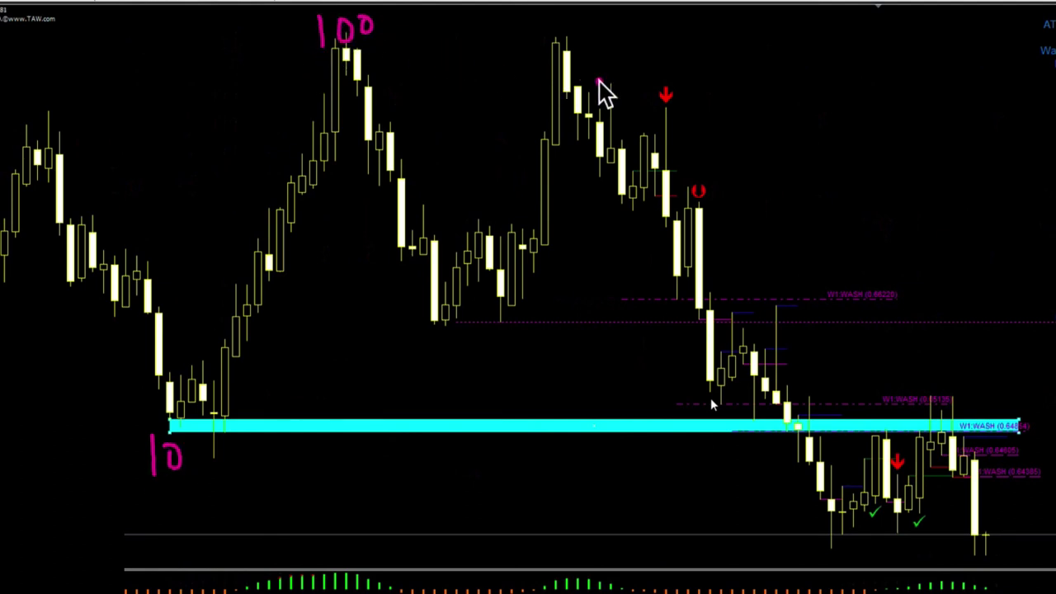
left_click(688, 107)
mouse_move(668, 96)
left_mouse_down()
mouse_move(652, 105)
mouse_move(670, 97)
left_mouse_up()
left_click_drag(716, 174, 723, 217)
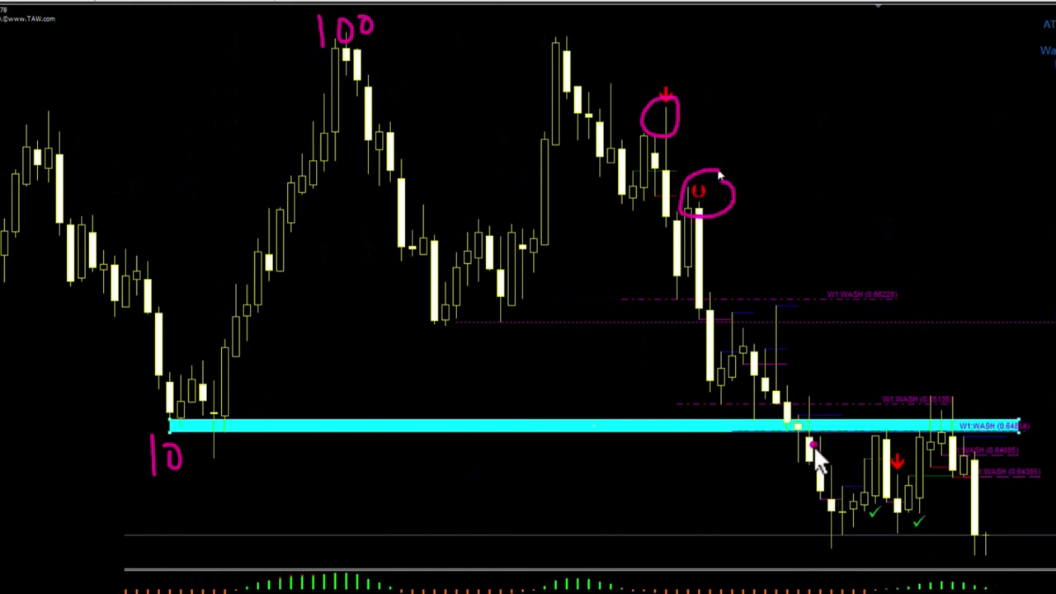
Mark the price break below the zone with a down arrow and underline the August and September lows, labelled 1
left_click_drag(791, 435, 810, 440)
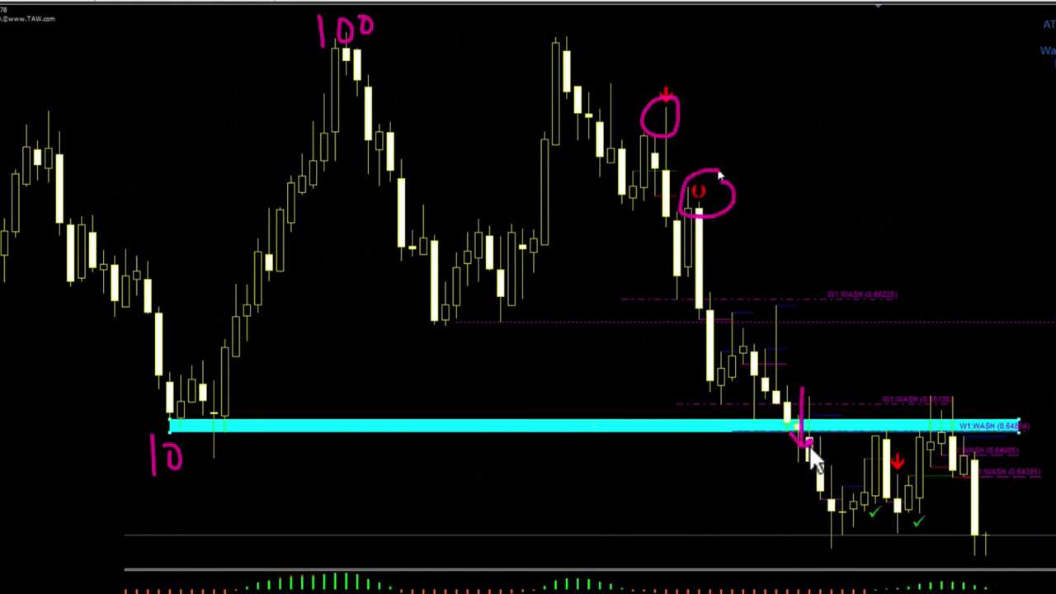
left_click(817, 480)
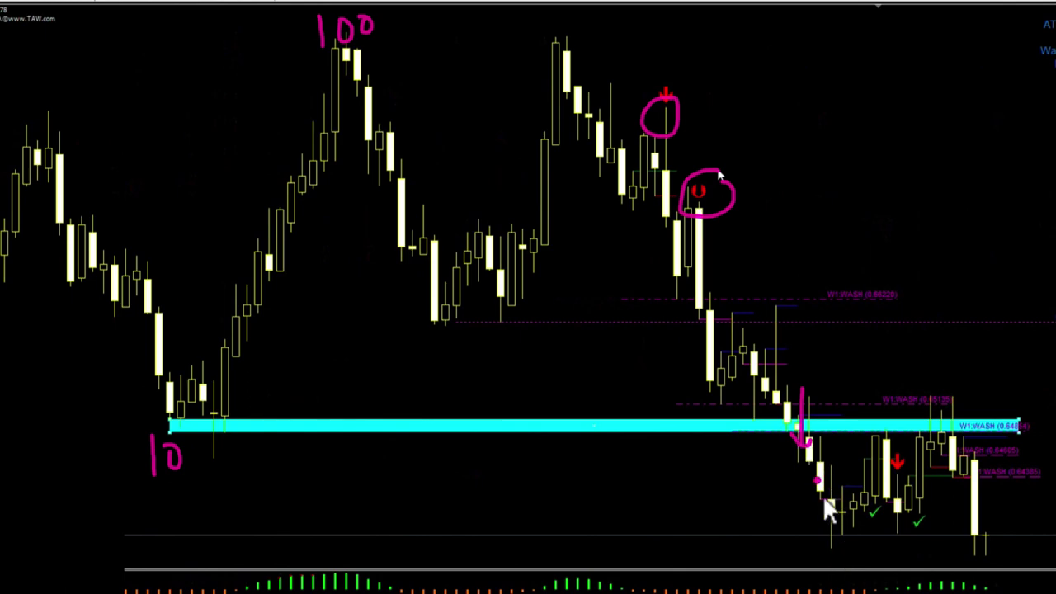
left_click_drag(825, 550, 1000, 552)
left_click_drag(795, 544, 794, 587)
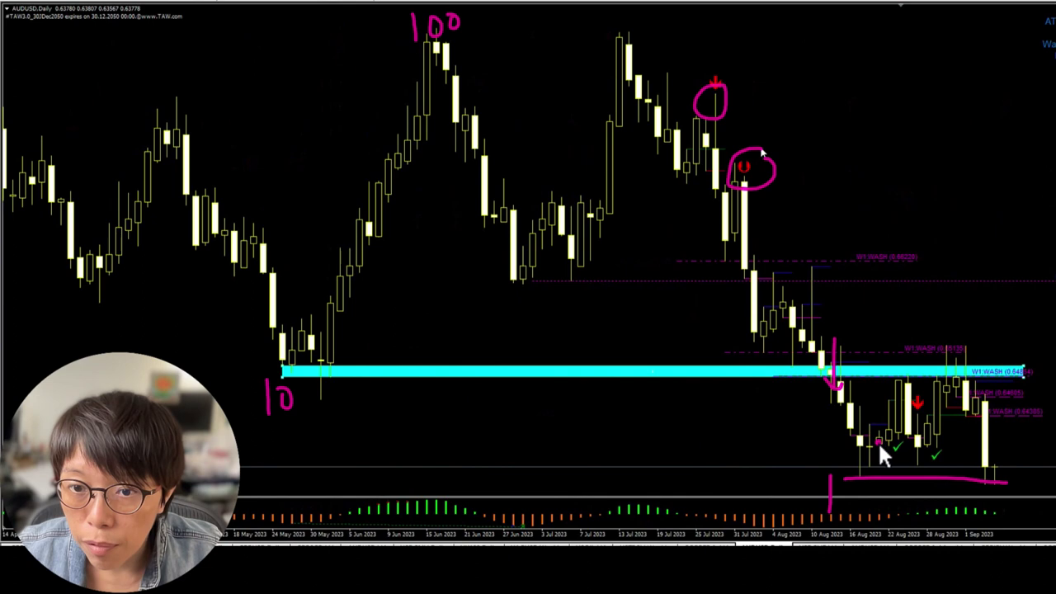
Sketch a dashed arrow from the August low up to the zone, label the retest 10, and clear the annotations
mouse_move(878, 442)
left_mouse_down()
mouse_move(938, 406)
mouse_move(957, 354)
left_mouse_up()
left_click(945, 380)
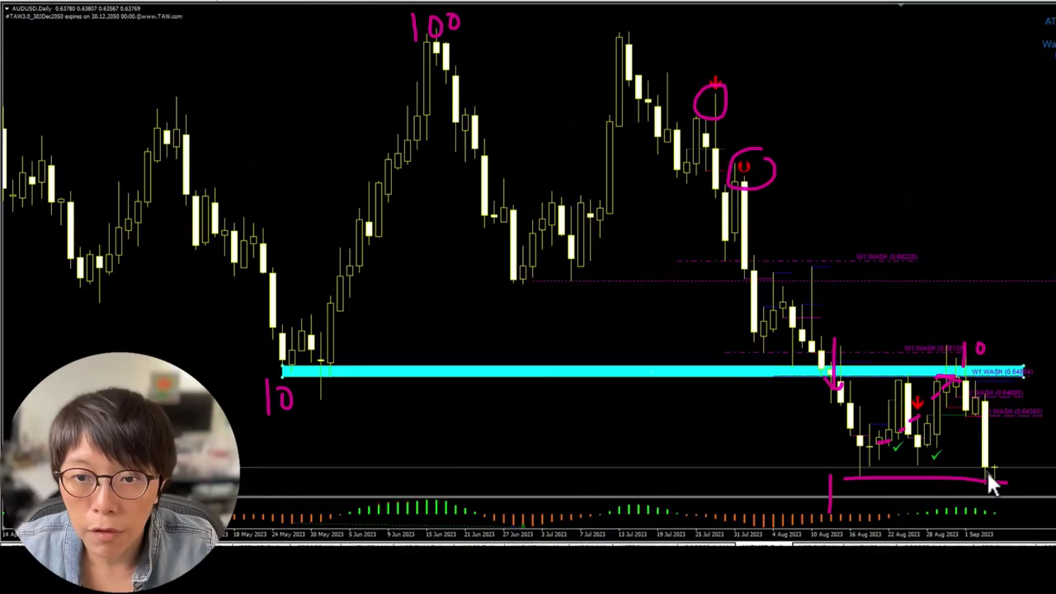
key("Escape")
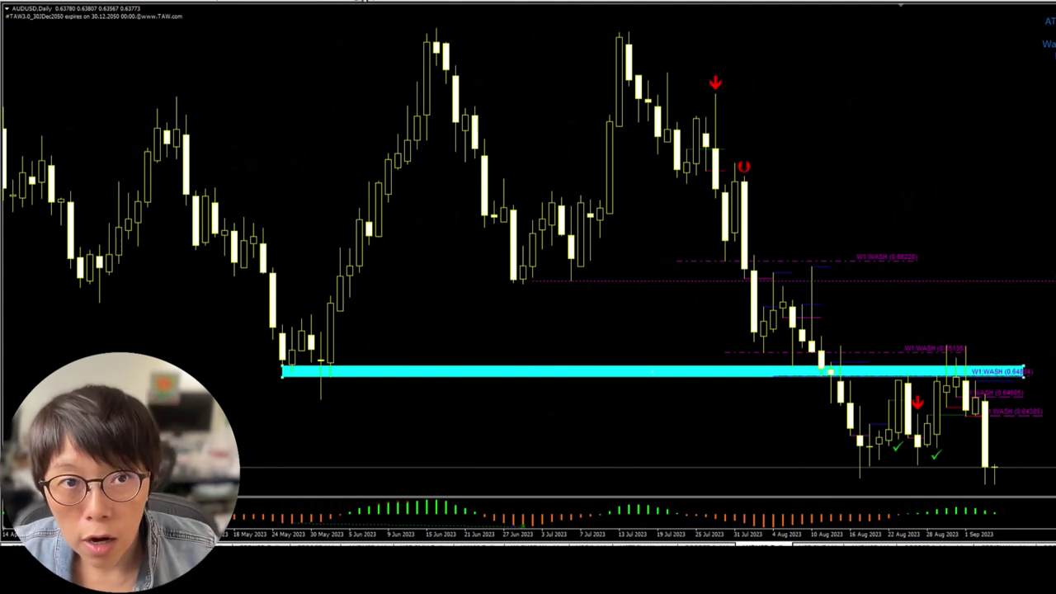
Draw a second rectangle zone from the late-June low to mid-August in line-chart view, and restore the candlesticks
left_click(355, 1)
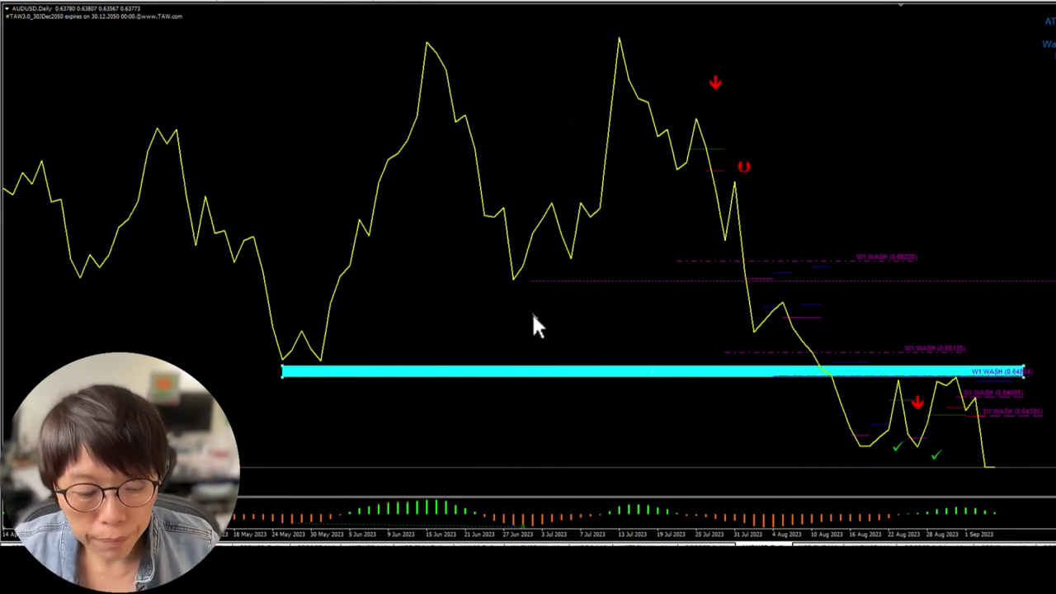
left_click_drag(184, 2, 642, 286)
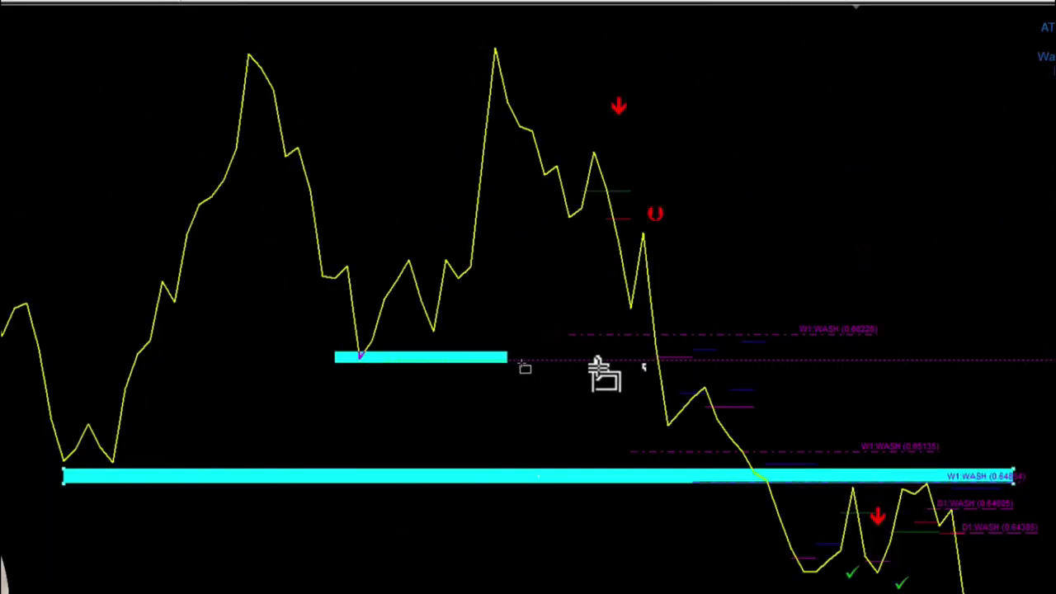
left_click_drag(598, 363, 828, 368)
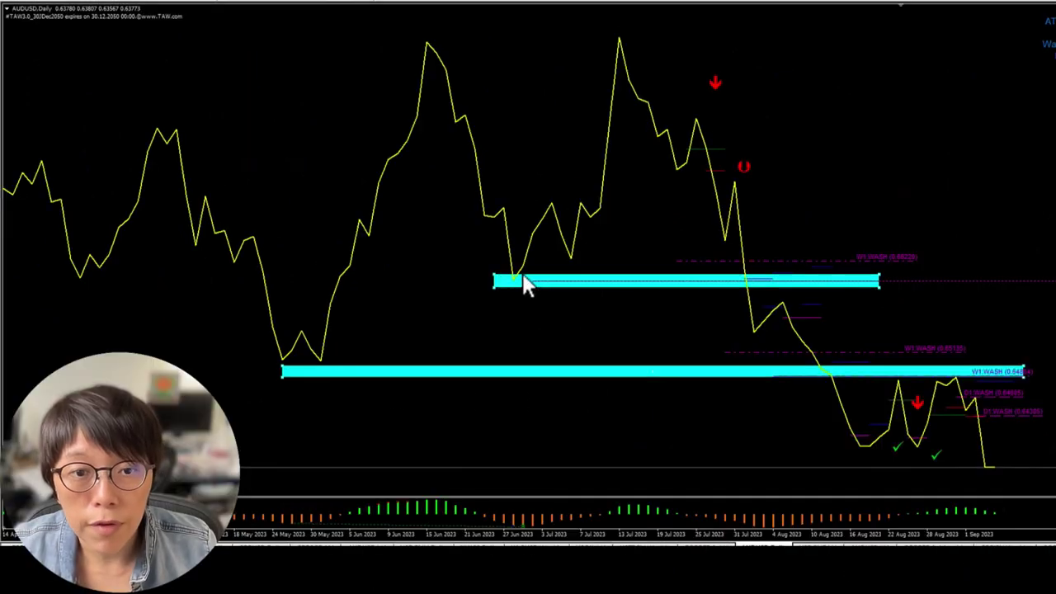
mouse_move(620, 41)
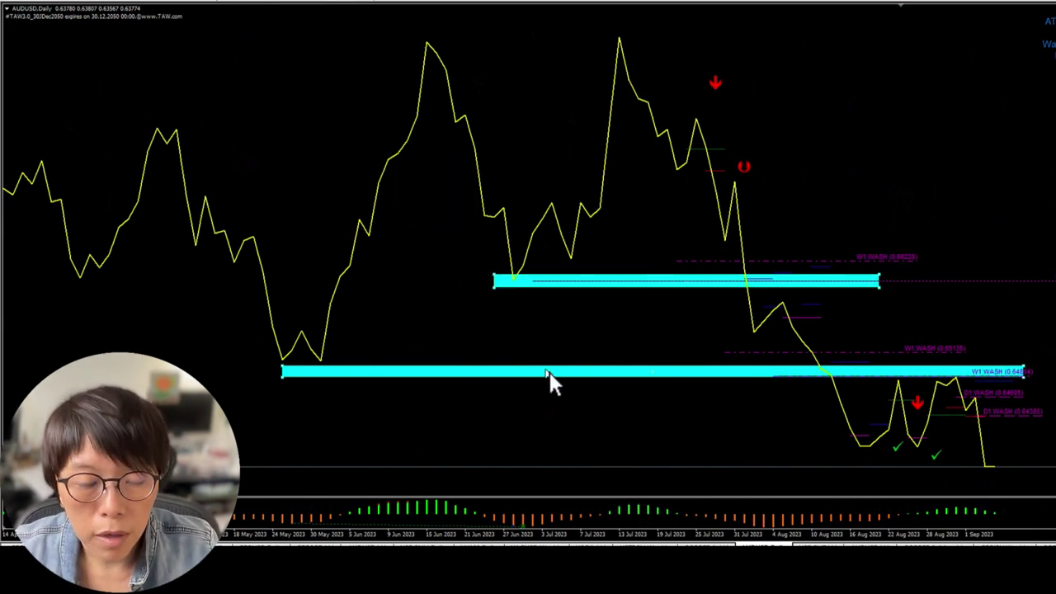
key("ctrl+2")
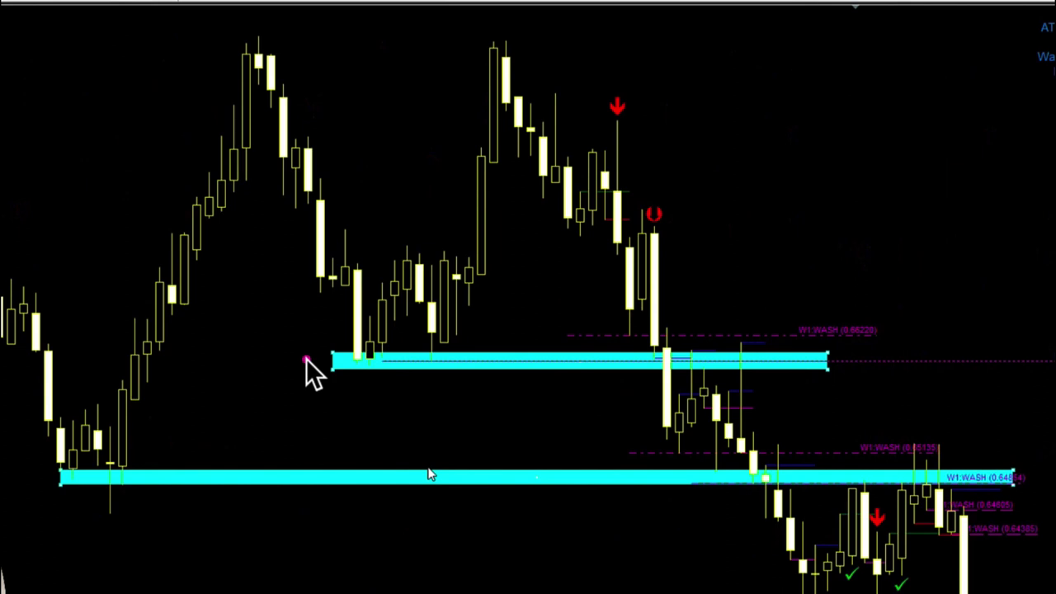
Label the upper zone 50 and the mid-July peak 100, and circle the two red sell signals below that peak
left_click_drag(304, 361, 309, 374)
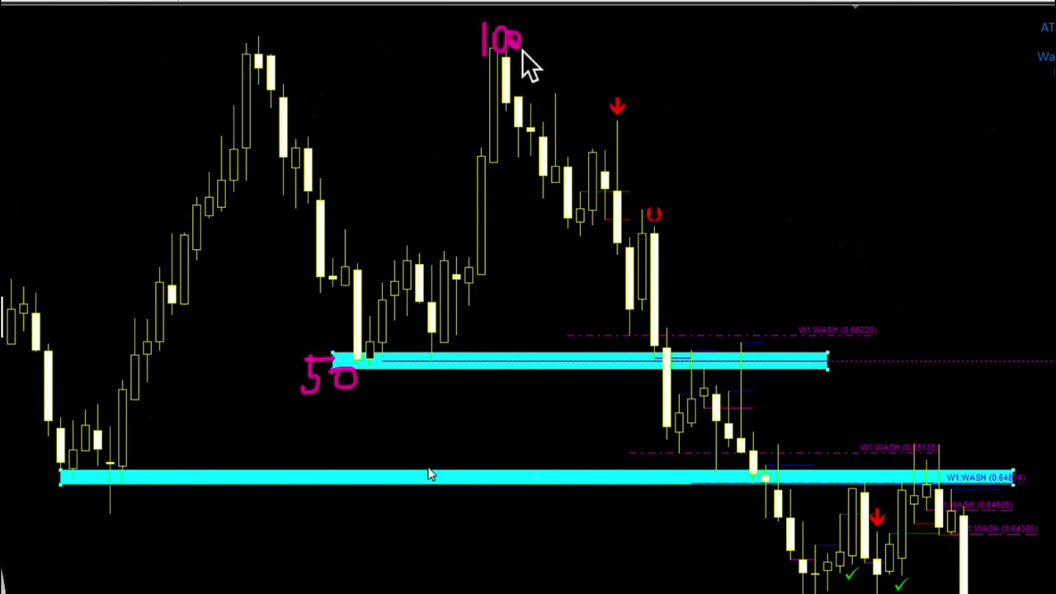
left_click_drag(636, 97, 635, 114)
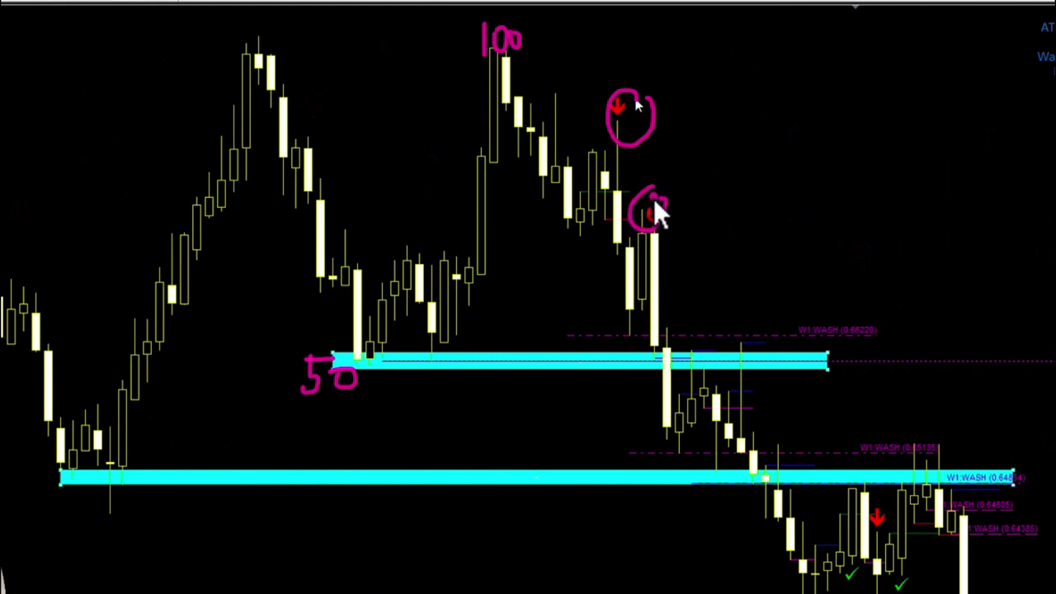
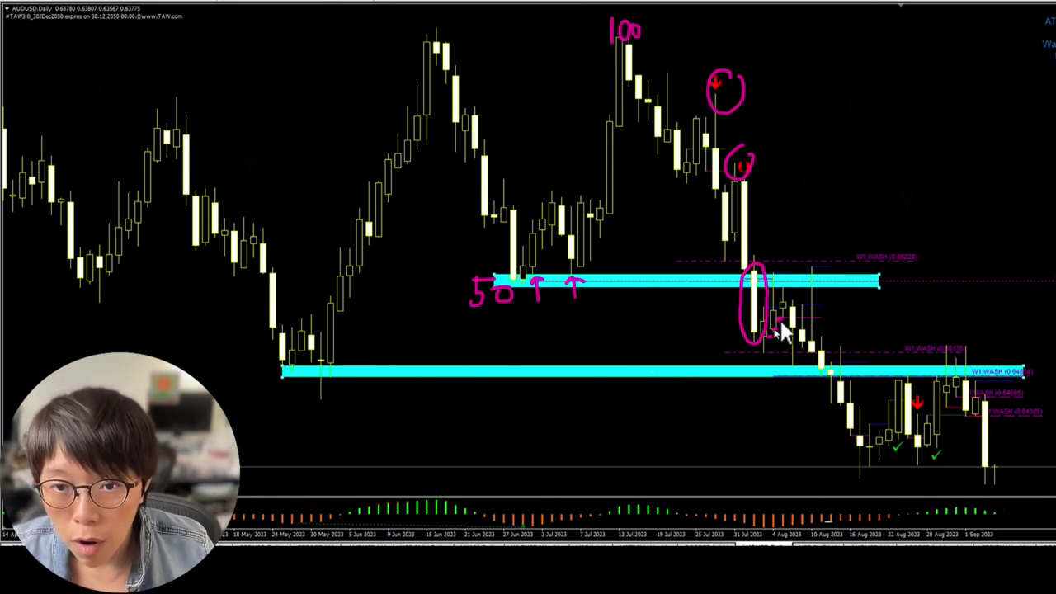
Sketch the pullback from the early-August low, labelled 40, up to the upper zone, labelled 50, and clear the annotations
left_click_drag(783, 330, 803, 295)
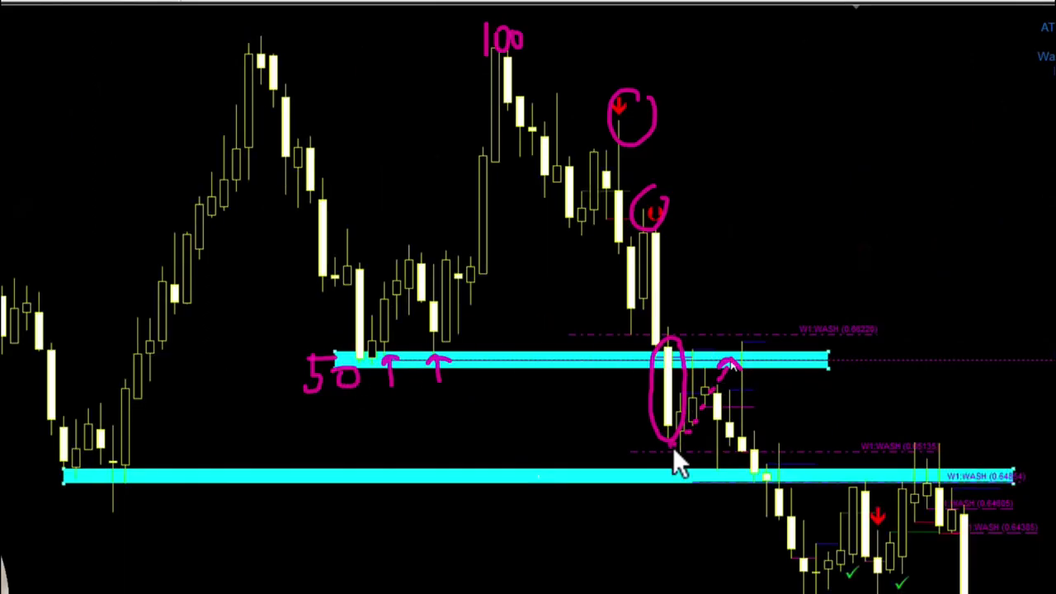
left_click_drag(696, 452, 637, 433)
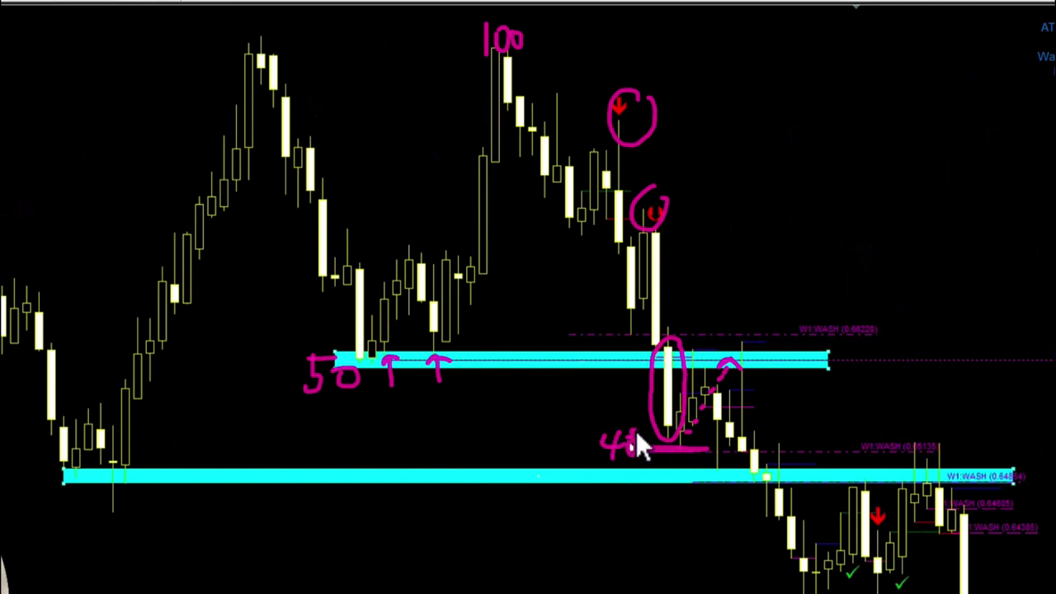
left_click(662, 357)
left_click_drag(769, 331, 765, 351)
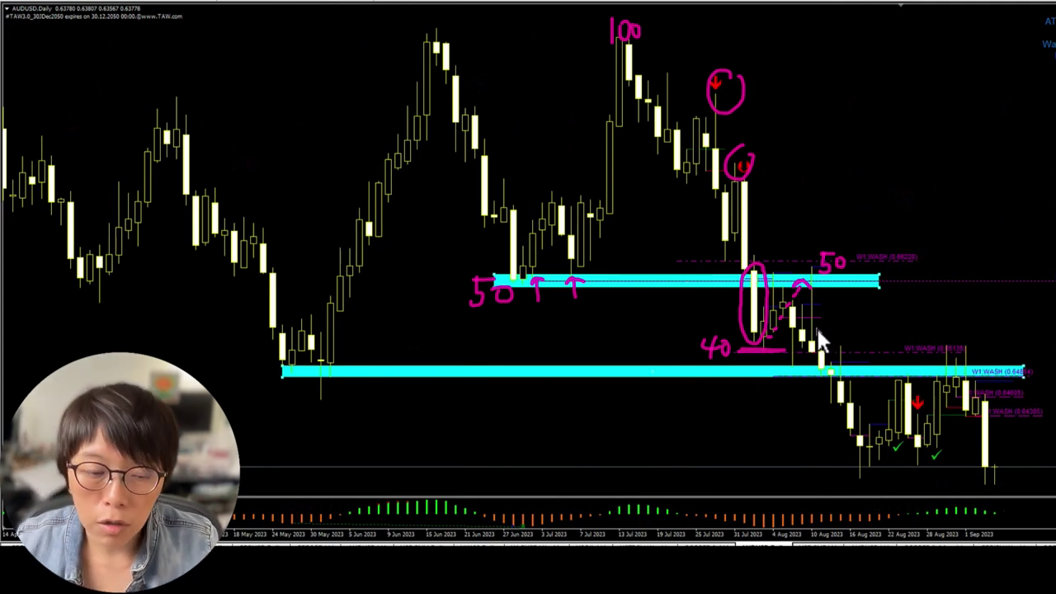
key("Escape")
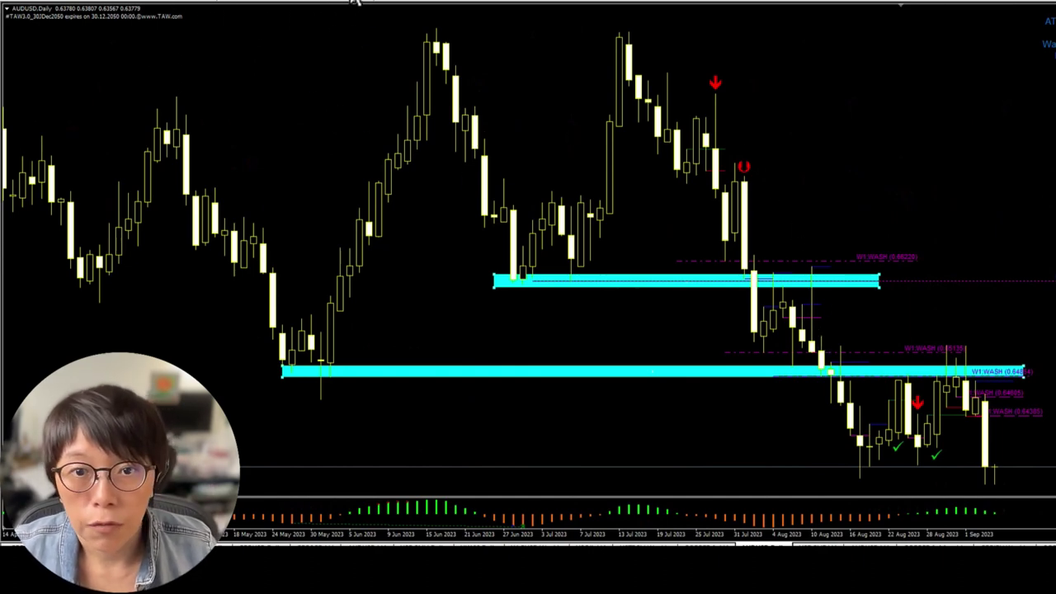
Draw a third rectangle zone from the late-July low to early August in line-chart view, and restore the candlesticks
key("alt+3")
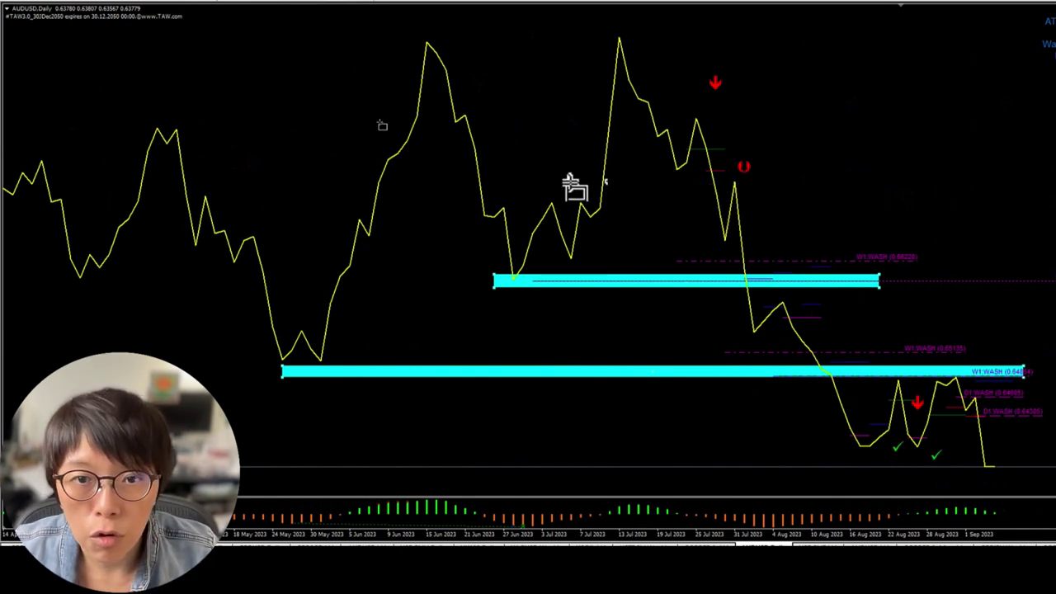
left_click_drag(670, 168, 773, 175)
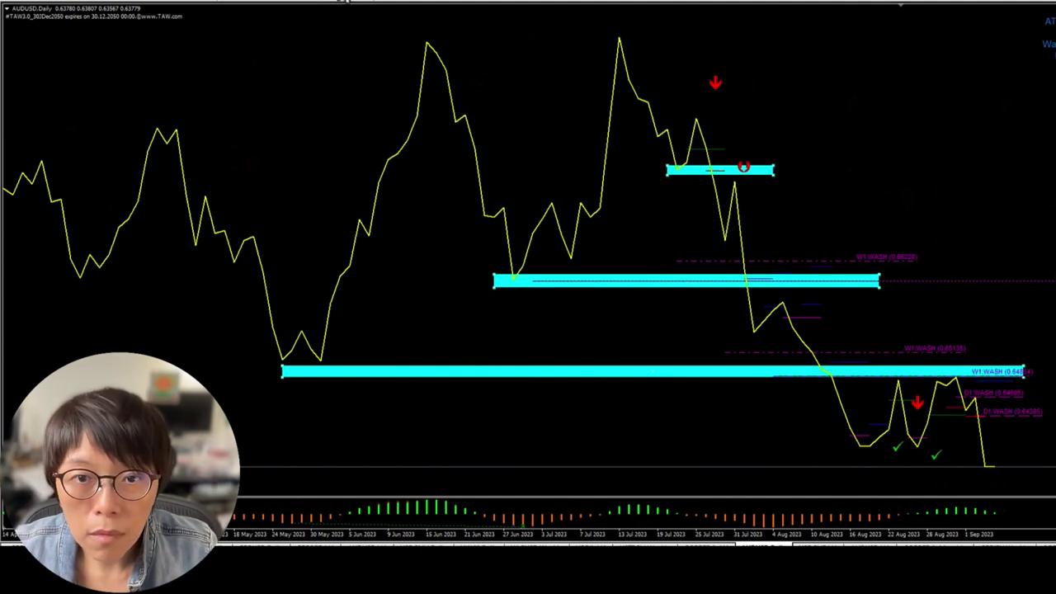
left_click(351, 2)
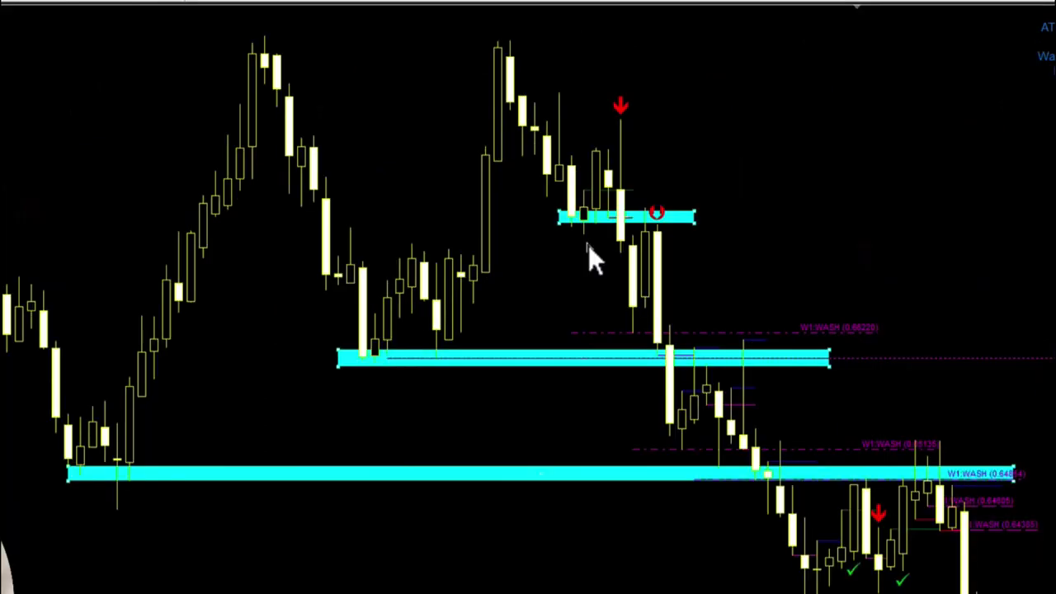
Label the topmost zone's low 10, the following peak 20 and the break below 8, with an arrow pointing at the zone
mouse_move(553, 231)
left_mouse_down()
mouse_move(553, 254)
mouse_move(576, 234)
left_mouse_up()
left_click(620, 208)
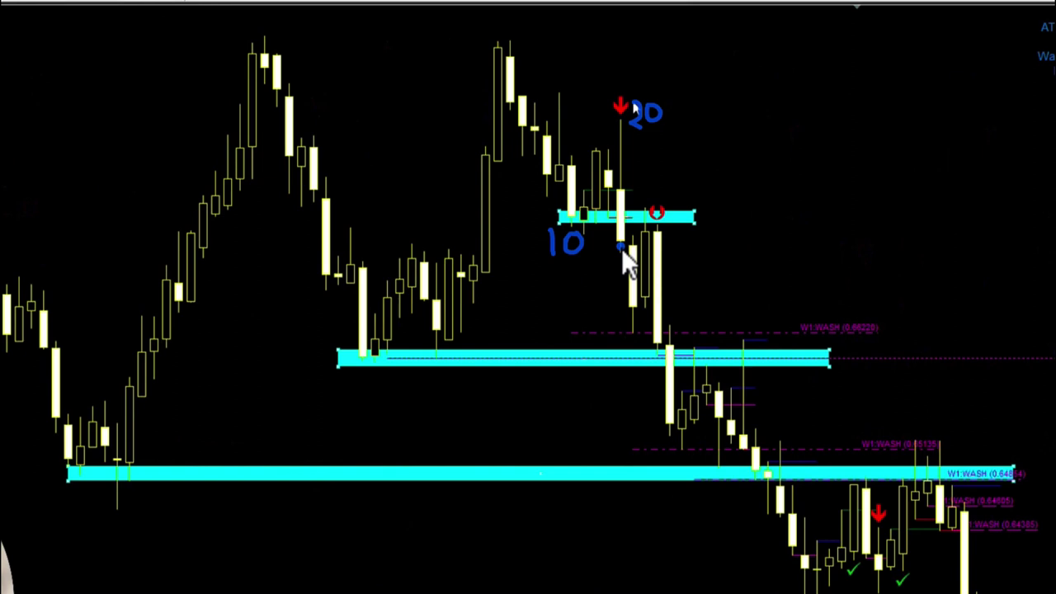
left_click_drag(580, 223, 582, 245)
left_click_drag(526, 218, 560, 219)
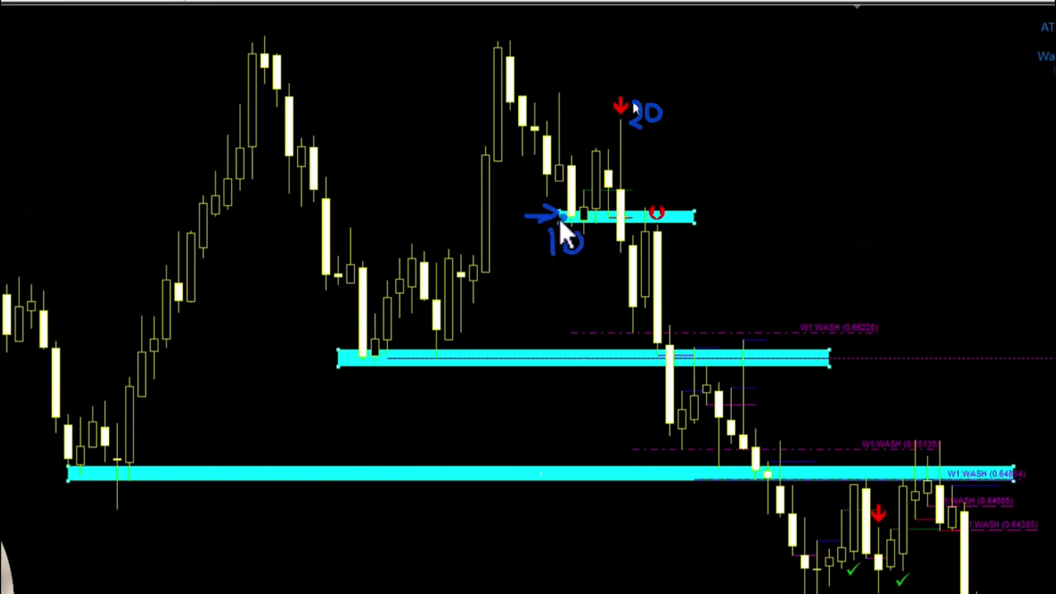
left_click(622, 258)
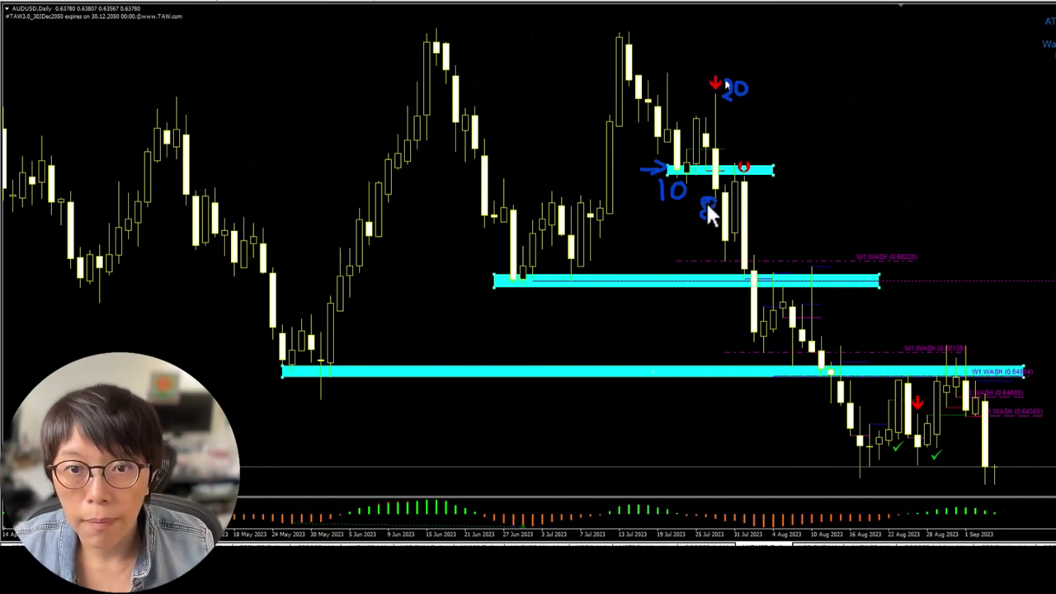
Label the retest of the topmost zone 11 and mark where price drops into the middle zone
left_click_drag(768, 151, 769, 167)
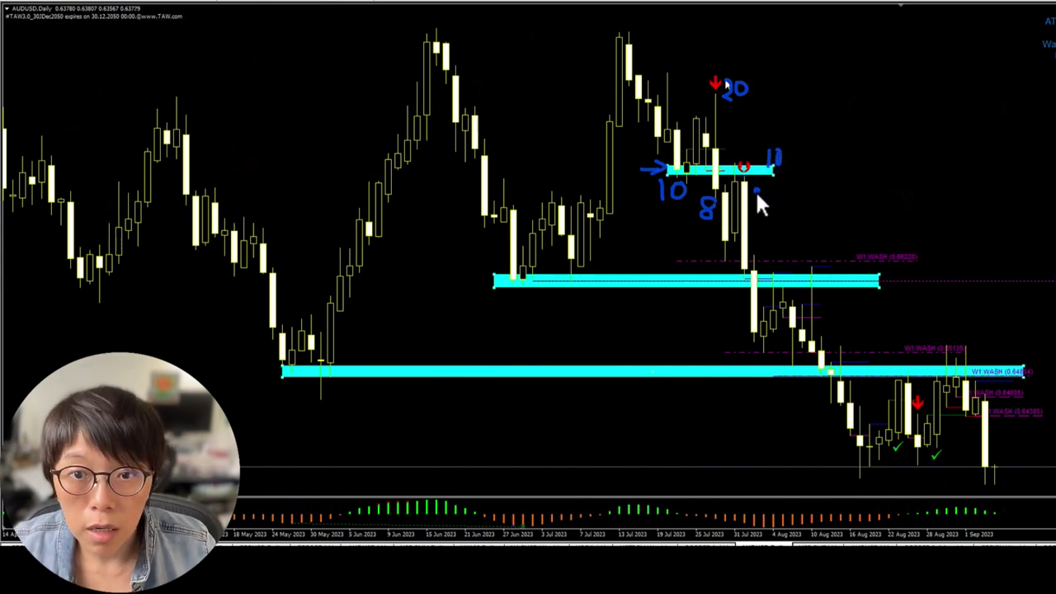
left_click_drag(739, 279, 740, 291)
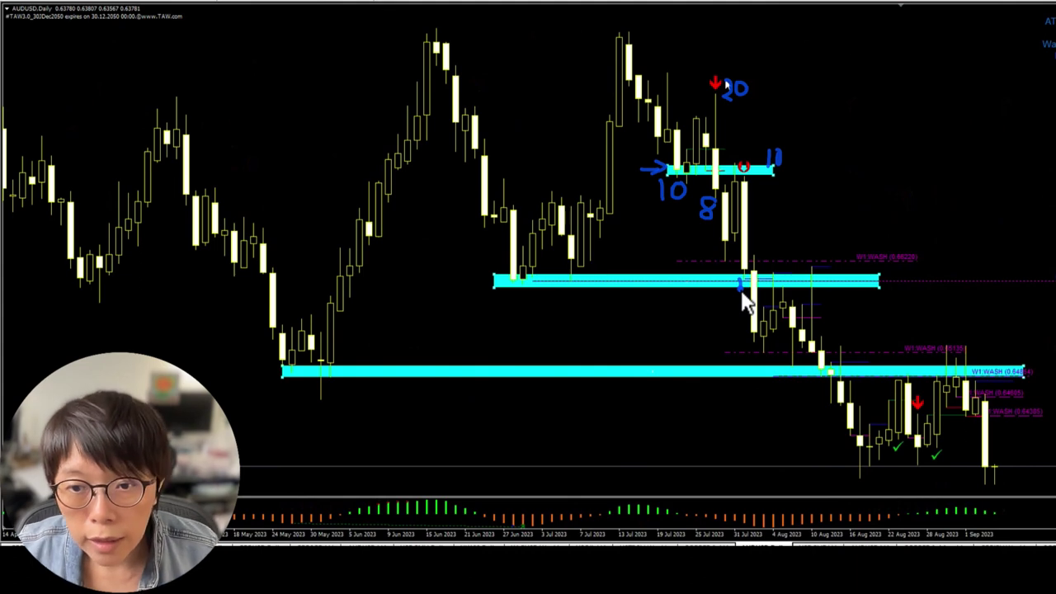
left_click(673, 276)
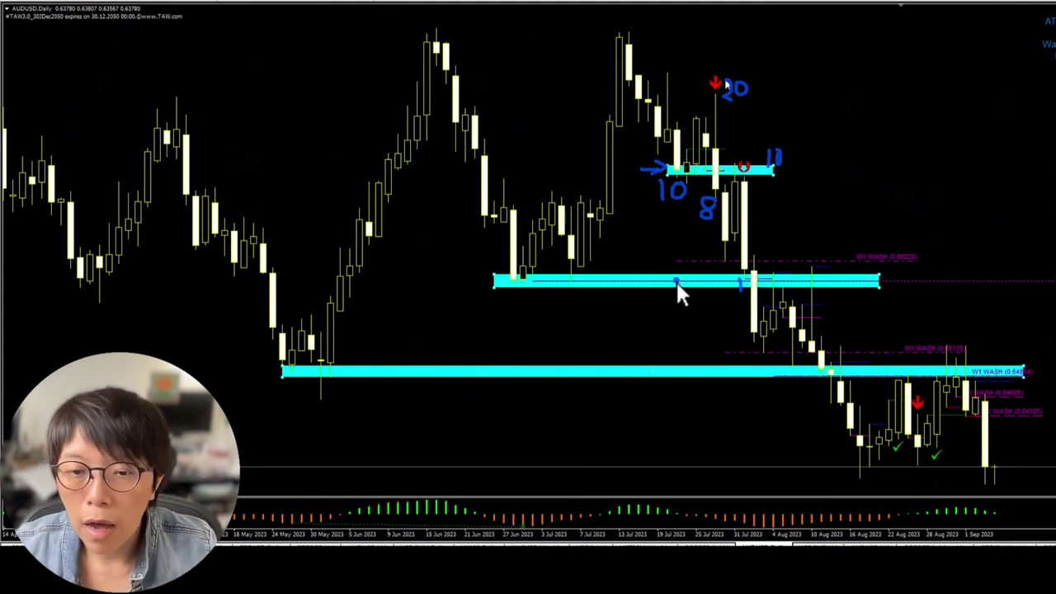
Draw a fourth rectangle zone along the mid-August lows, extending to about the start of September
left_click_drag(715, 417, 613, 410)
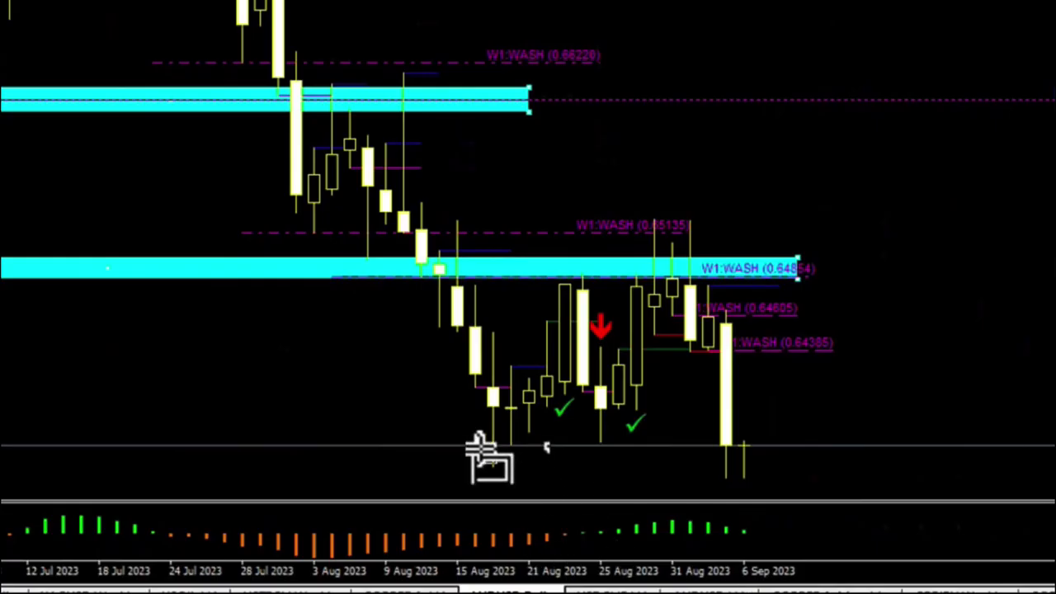
left_click_drag(744, 466, 830, 477)
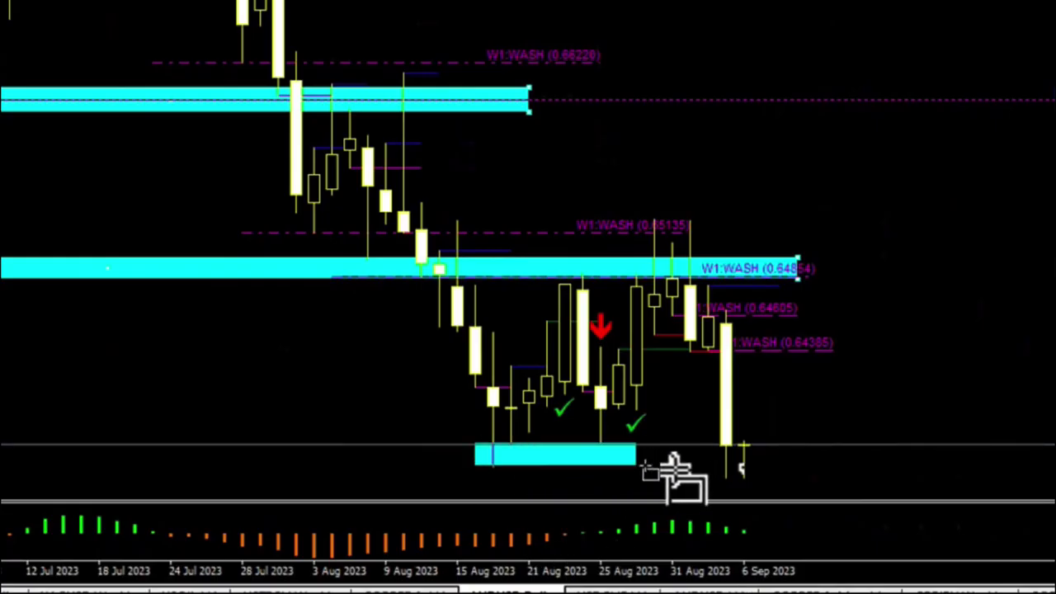
left_click_drag(675, 466, 698, 470)
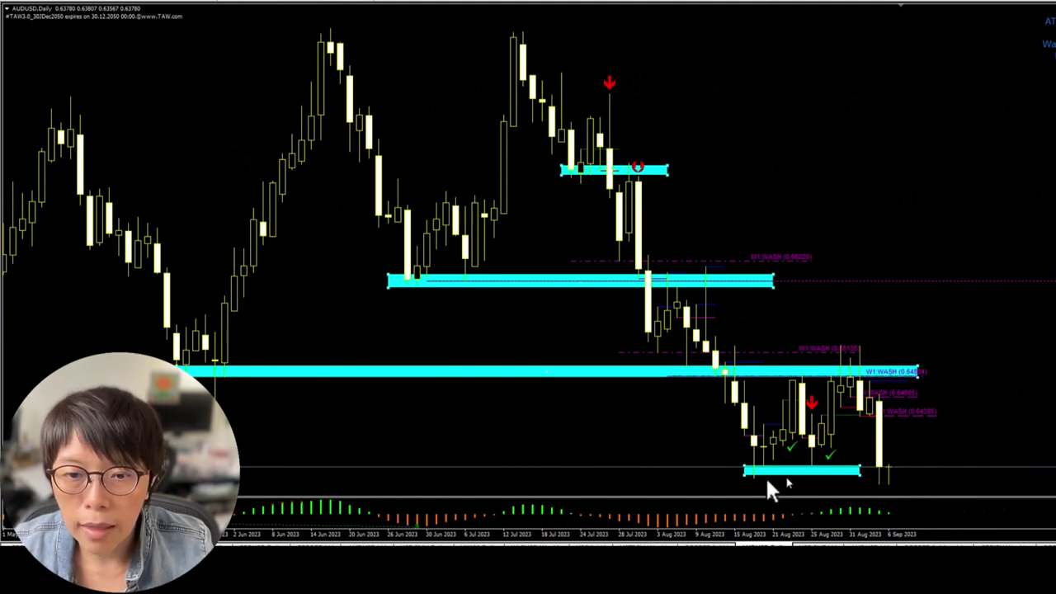
Label the lowest zone 10 and the early-September high 20, and sketch a downward arrow below the latest large bearish candle
mouse_move(727, 478)
left_mouse_down()
mouse_move(730, 495)
mouse_move(742, 484)
left_mouse_up()
left_click_drag(873, 342, 894, 361)
left_click_drag(894, 343, 895, 360)
mouse_move(882, 476)
left_mouse_down()
mouse_move(883, 518)
mouse_move(896, 505)
left_mouse_up()
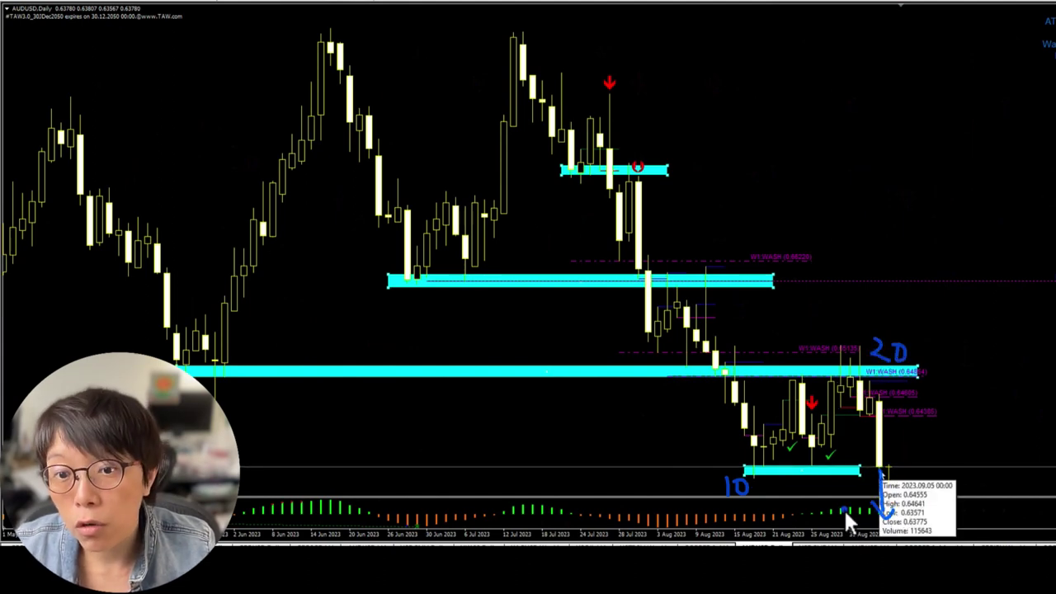